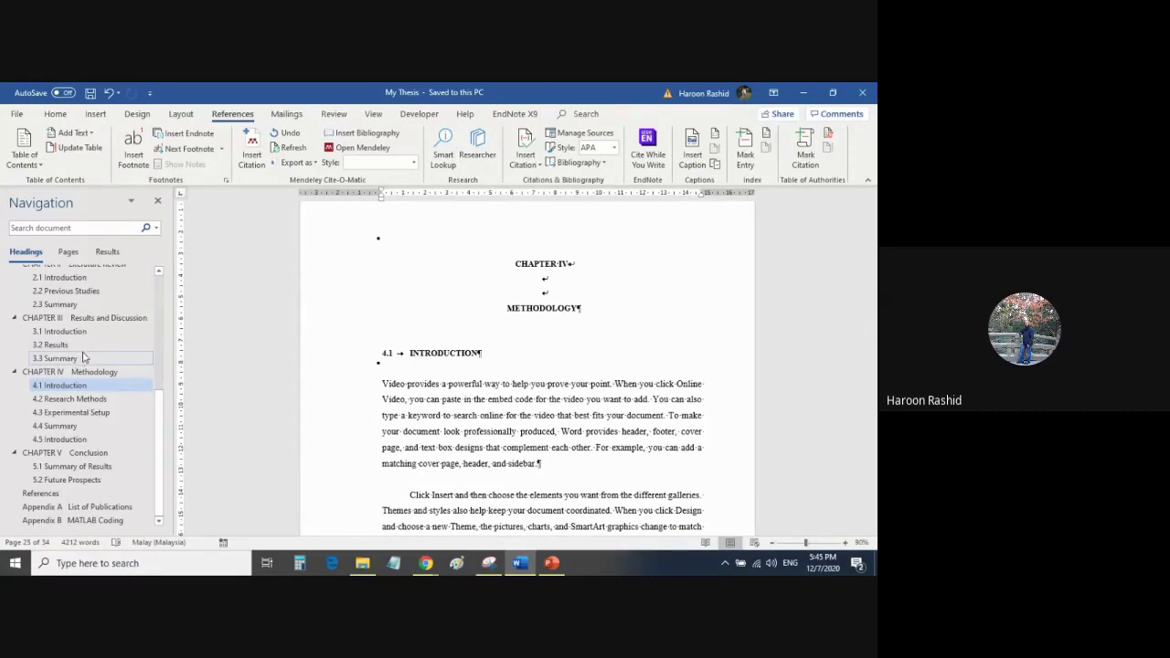
Step: Jump to 3.2 Results in the Navigation pane and add a blank line above 'Video provides'
click(60, 347)
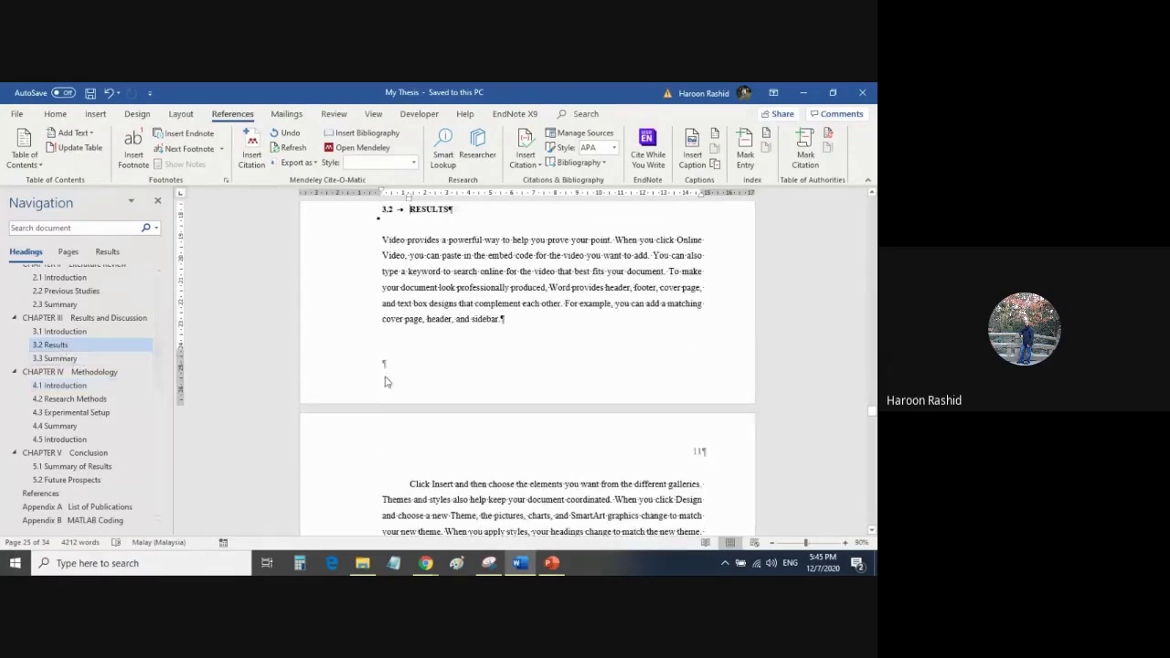
scroll(385, 367, up, 5)
scroll(389, 367, up, 4)
scroll(393, 368, down, 2)
scroll(403, 370, down, 8)
scroll(404, 370, down, 4)
scroll(406, 362, down, 6)
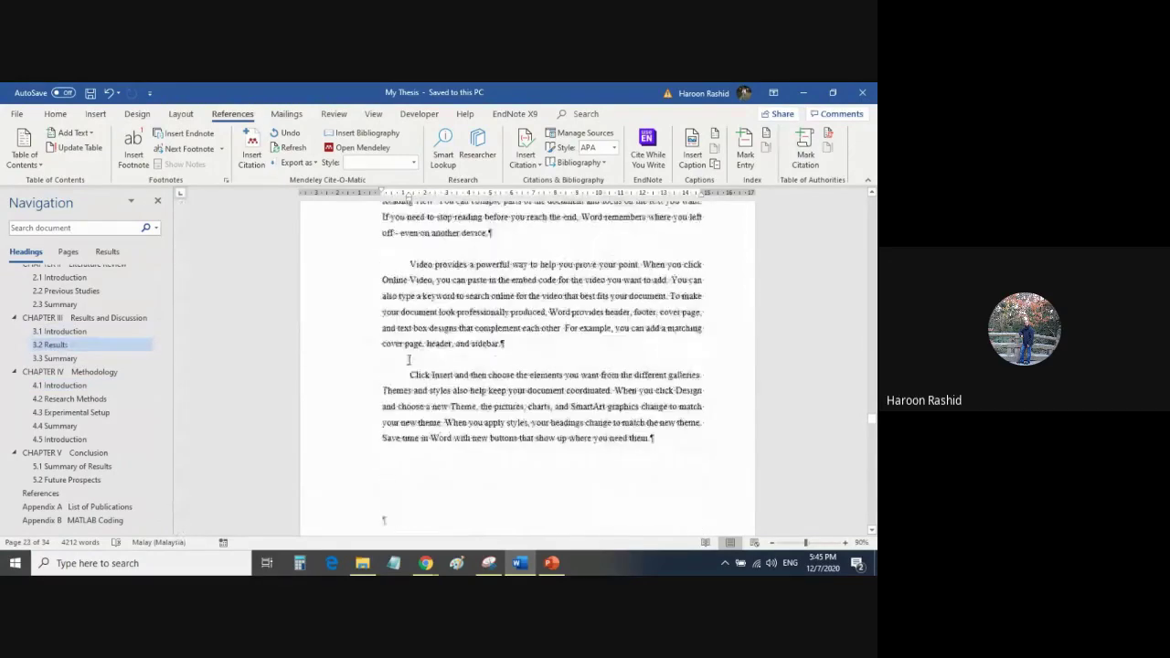
scroll(457, 343, up, 3)
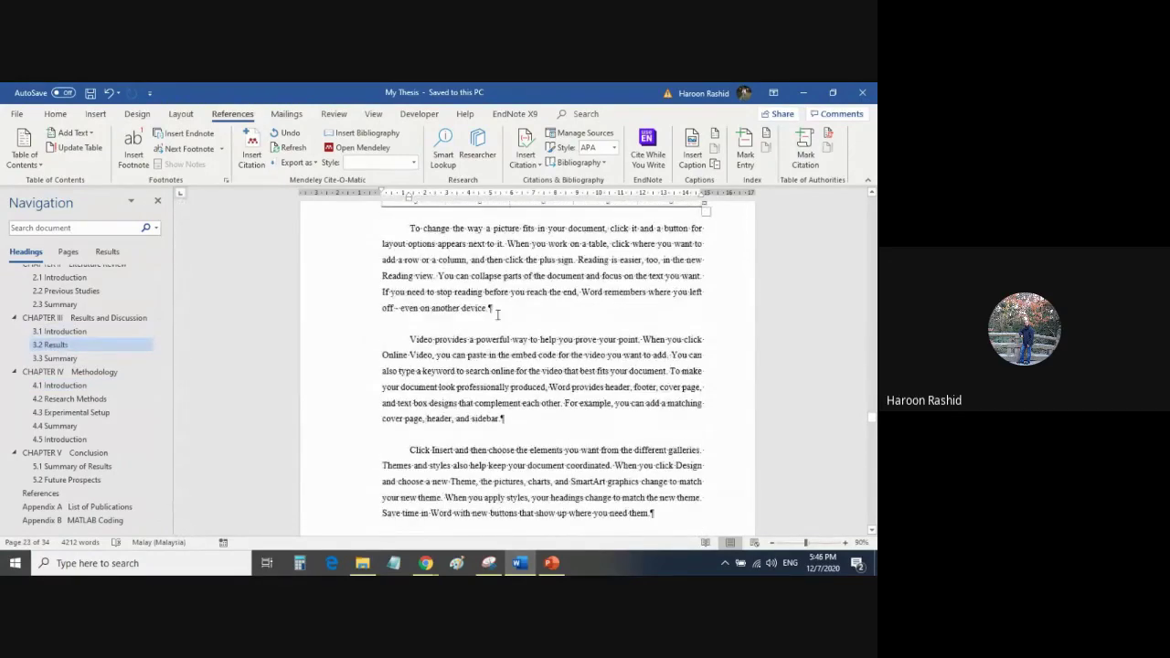
key(Return)
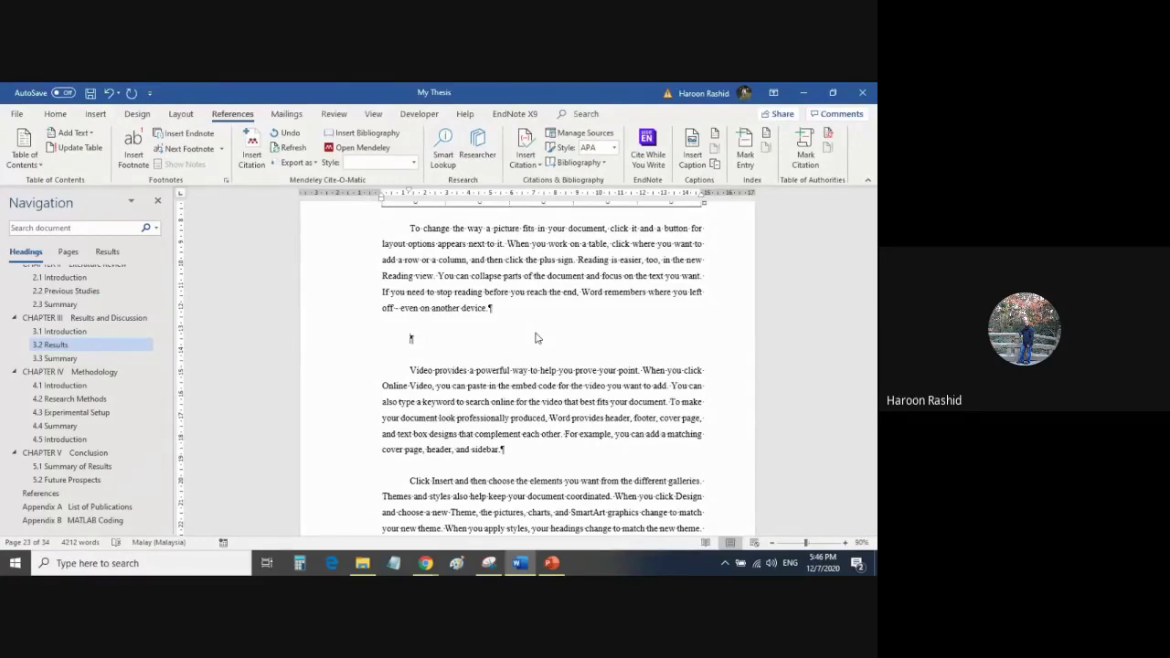
click(107, 119)
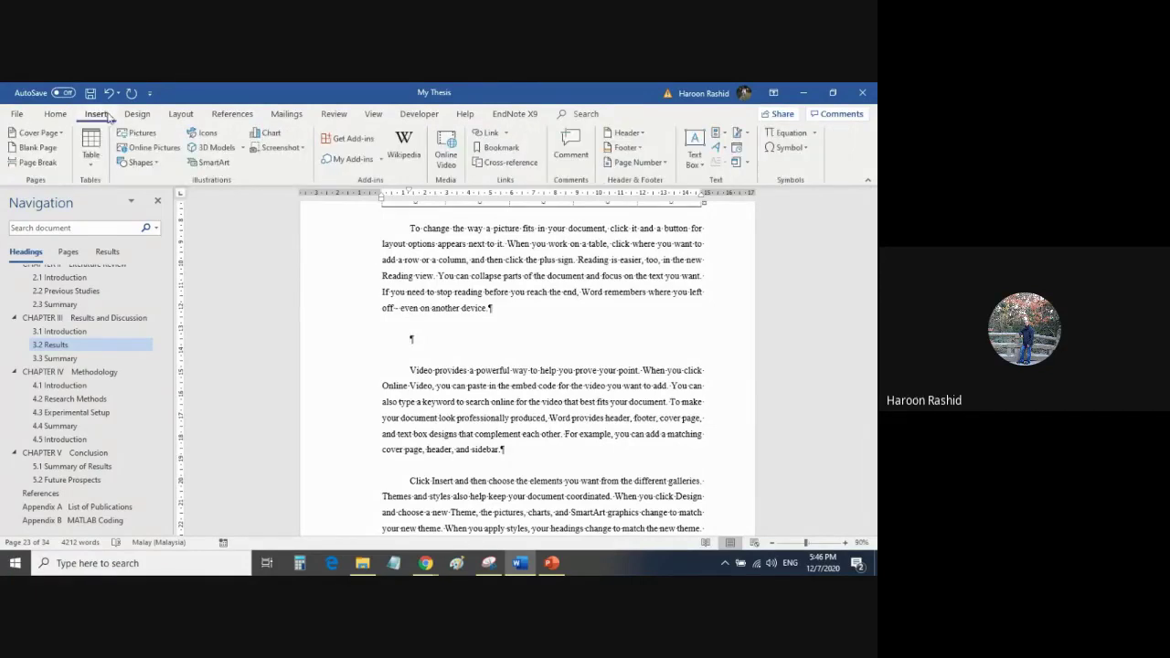
click(157, 168)
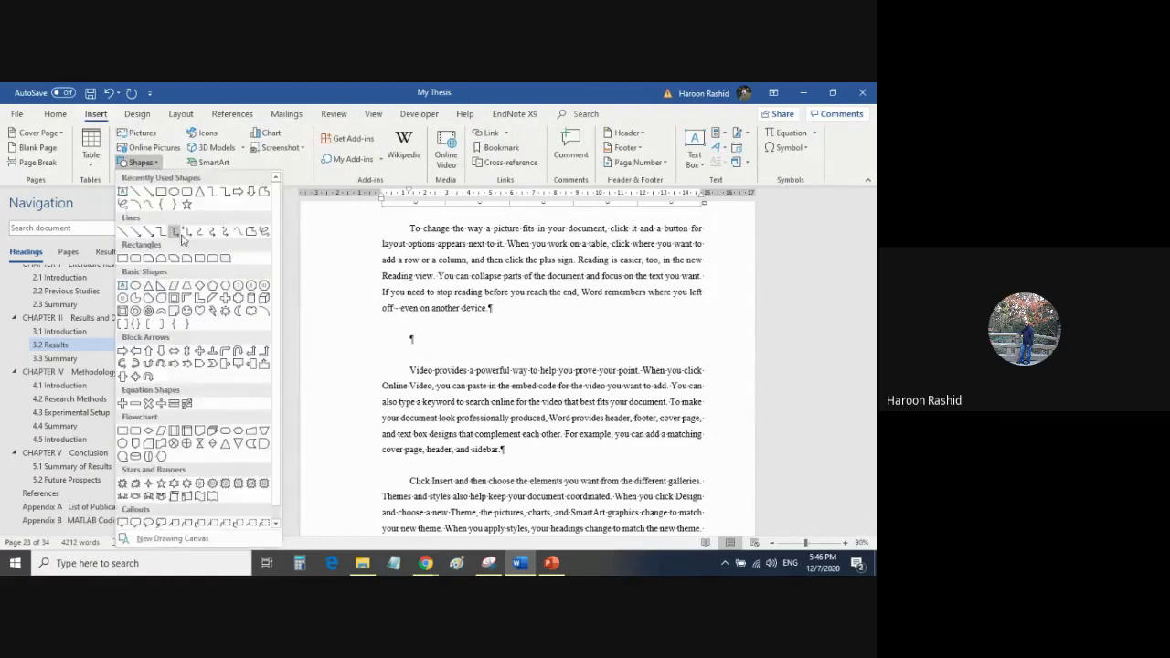
click(178, 235)
drag(402, 329, 520, 391)
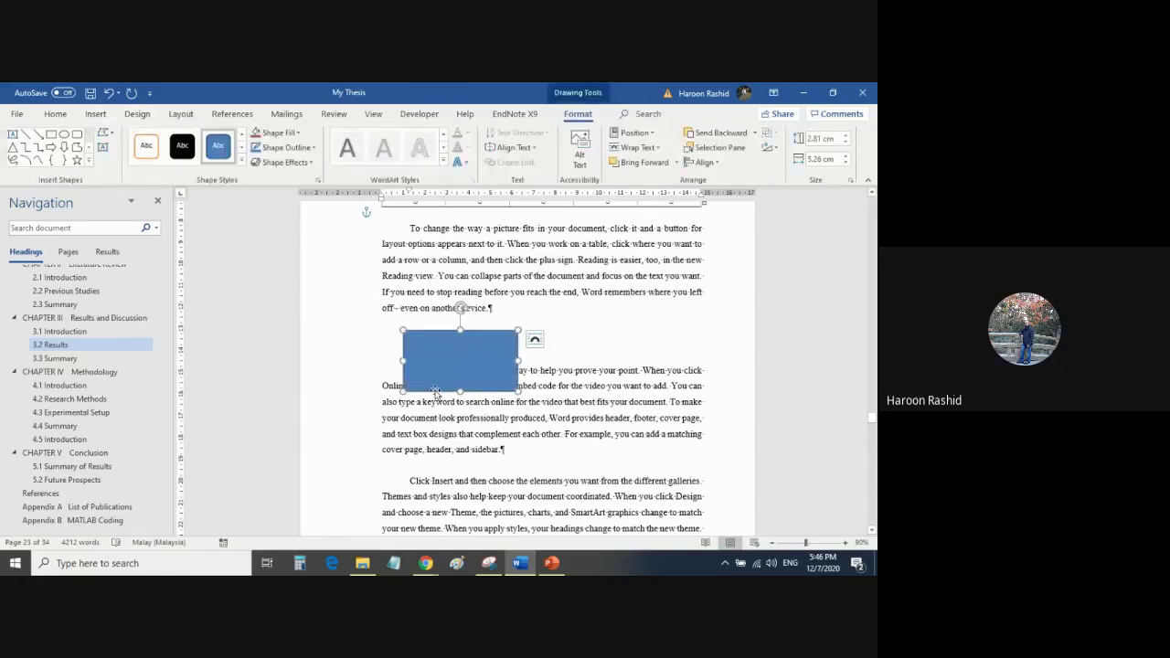
click(539, 371)
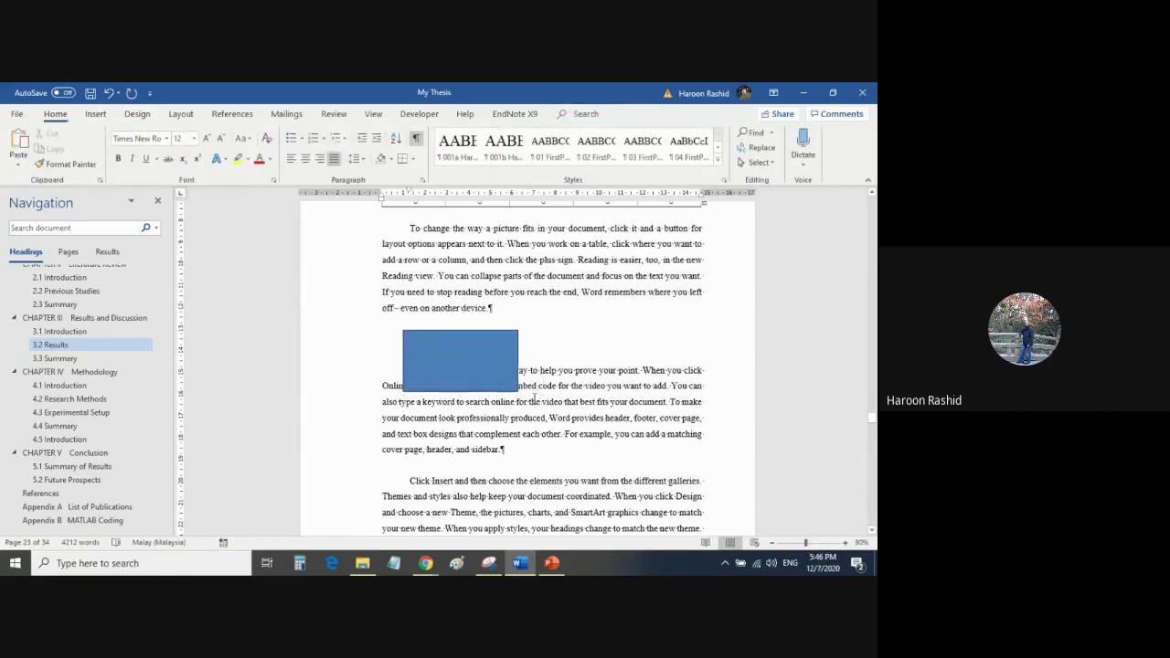
click(469, 364)
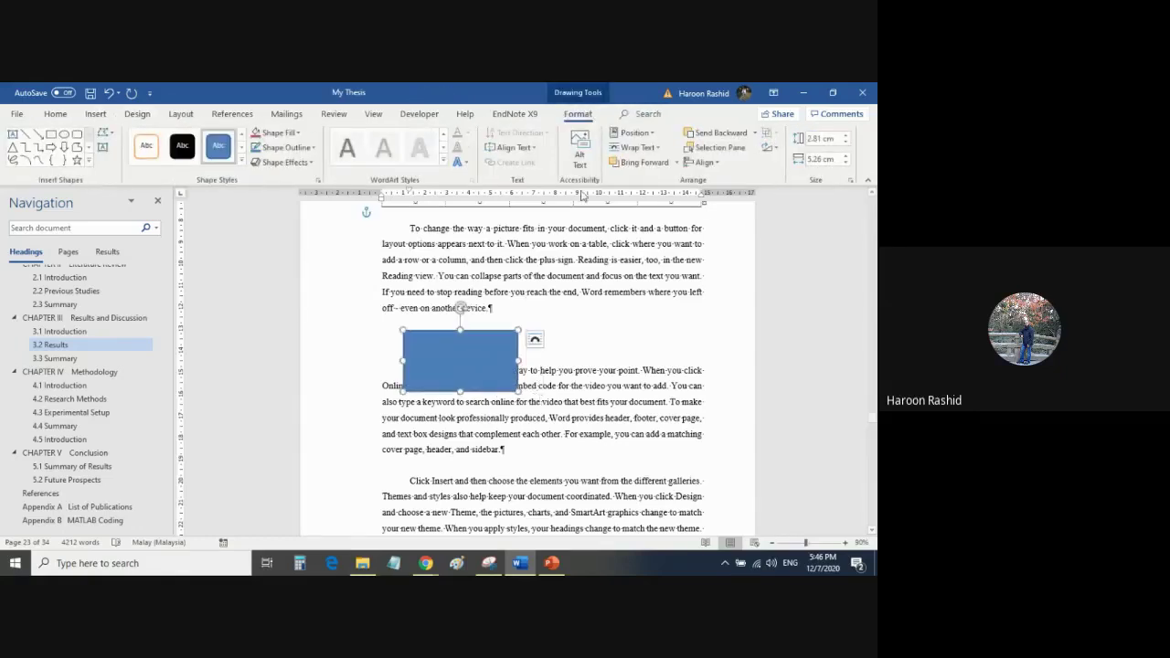
click(636, 135)
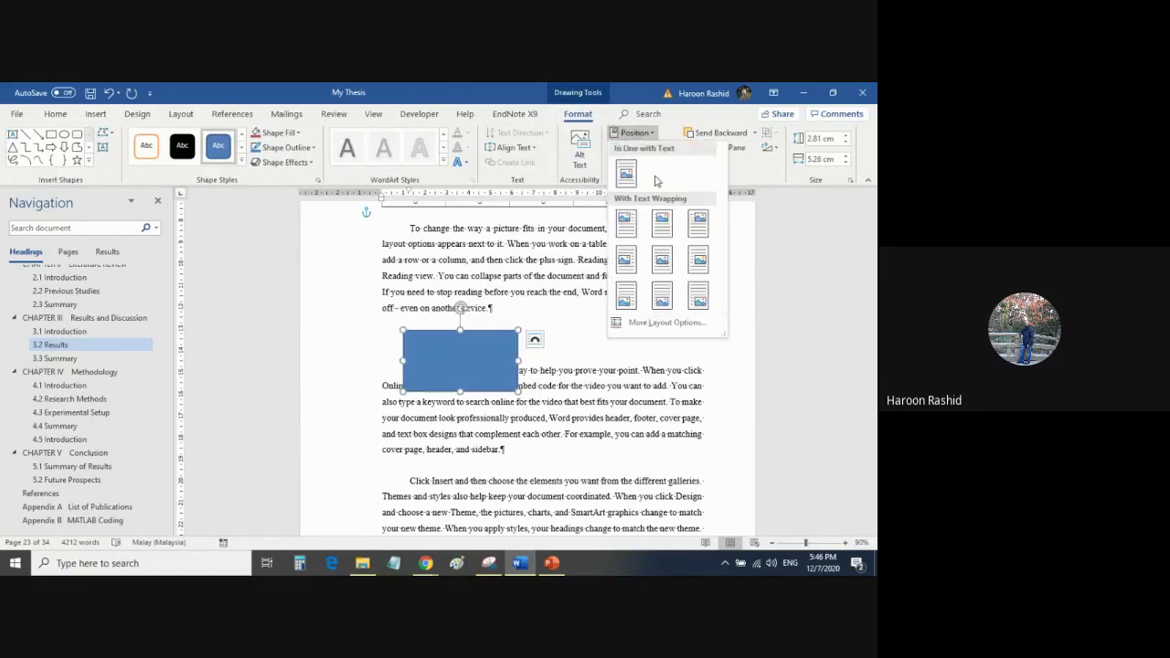
click(662, 224)
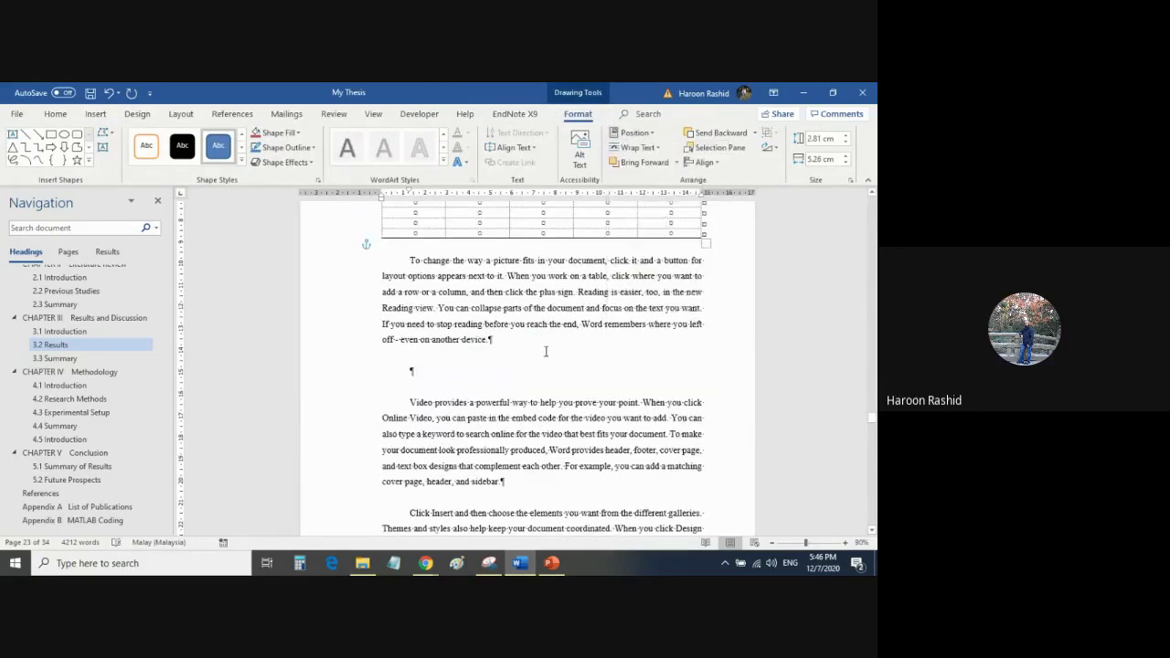
scroll(546, 351, down, 5)
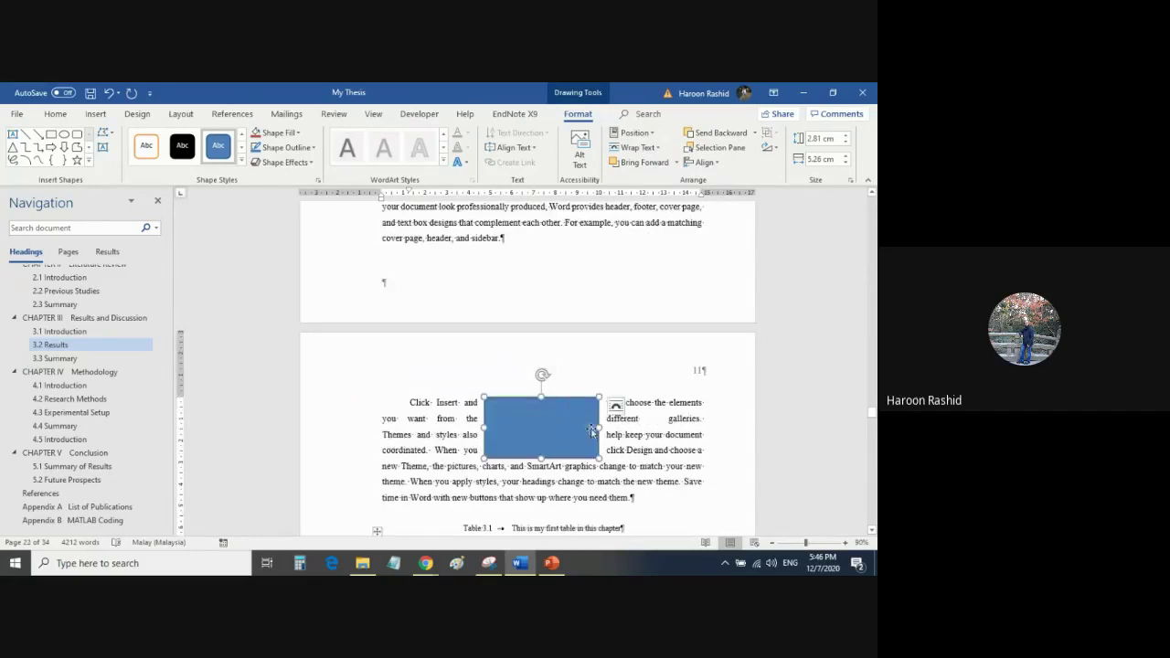
key(Delete)
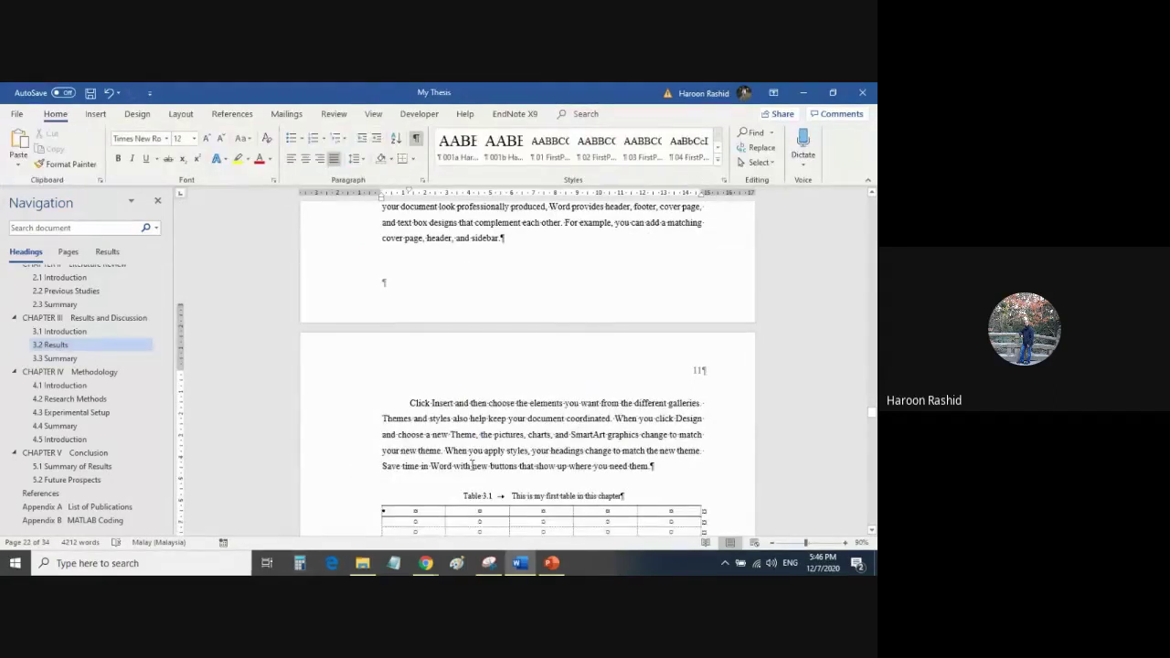
scroll(426, 391, down, 3)
scroll(427, 391, down, 3)
click(426, 393)
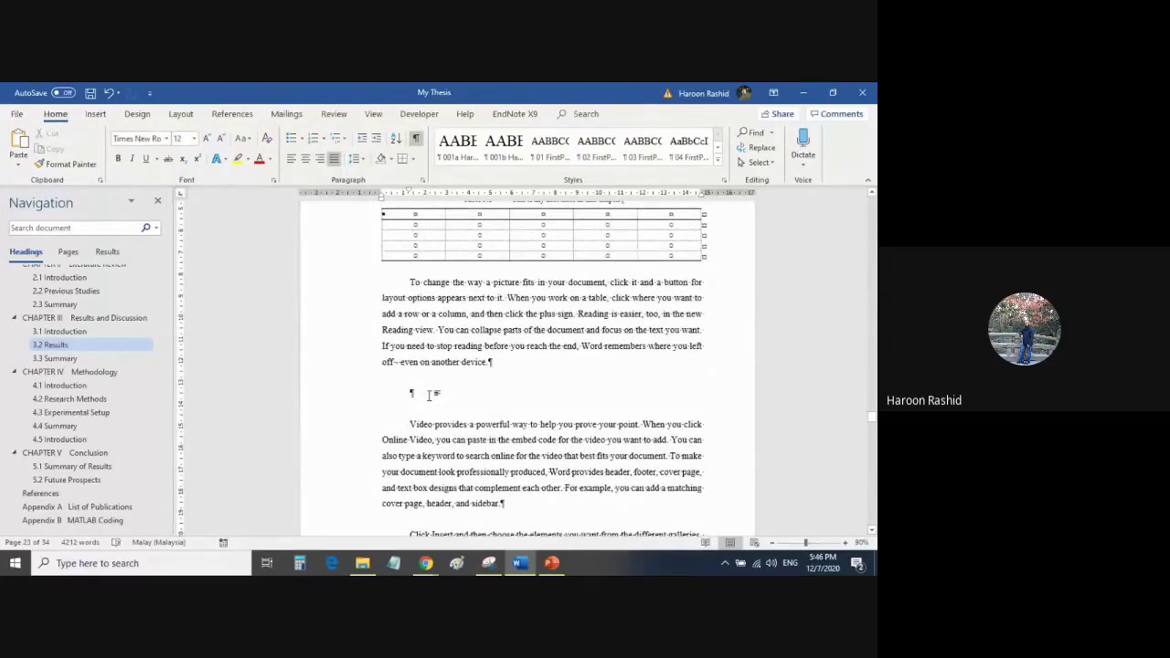
Step: Insert a New Drawing Canvas from Insert > Shapes on the empty line
click(101, 117)
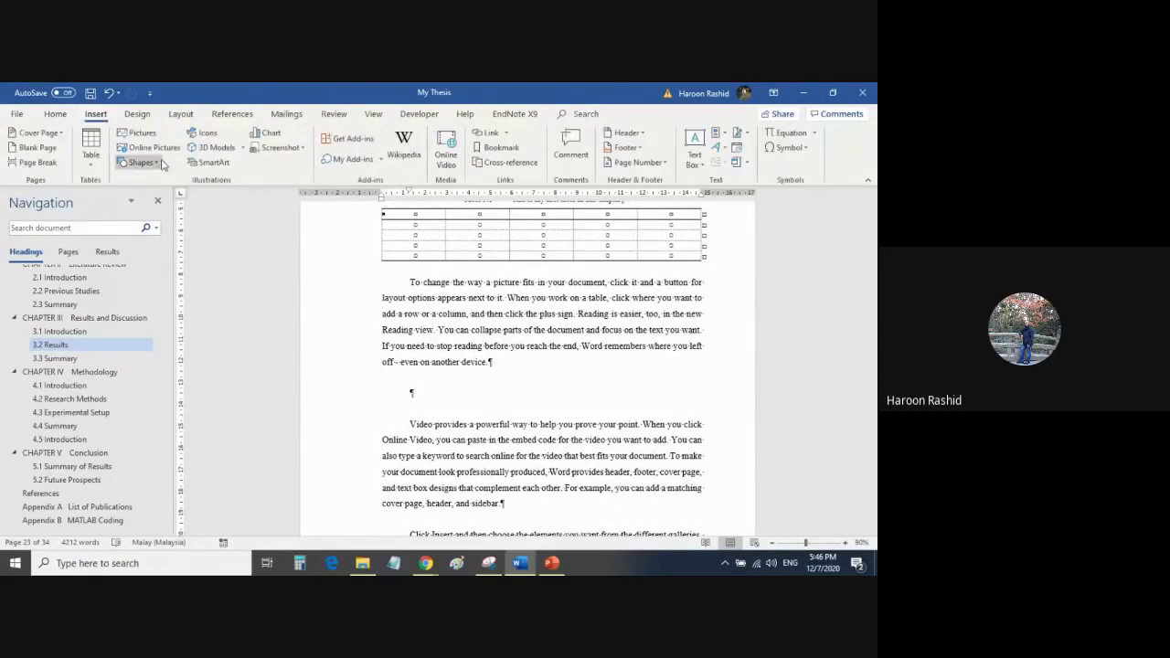
click(161, 163)
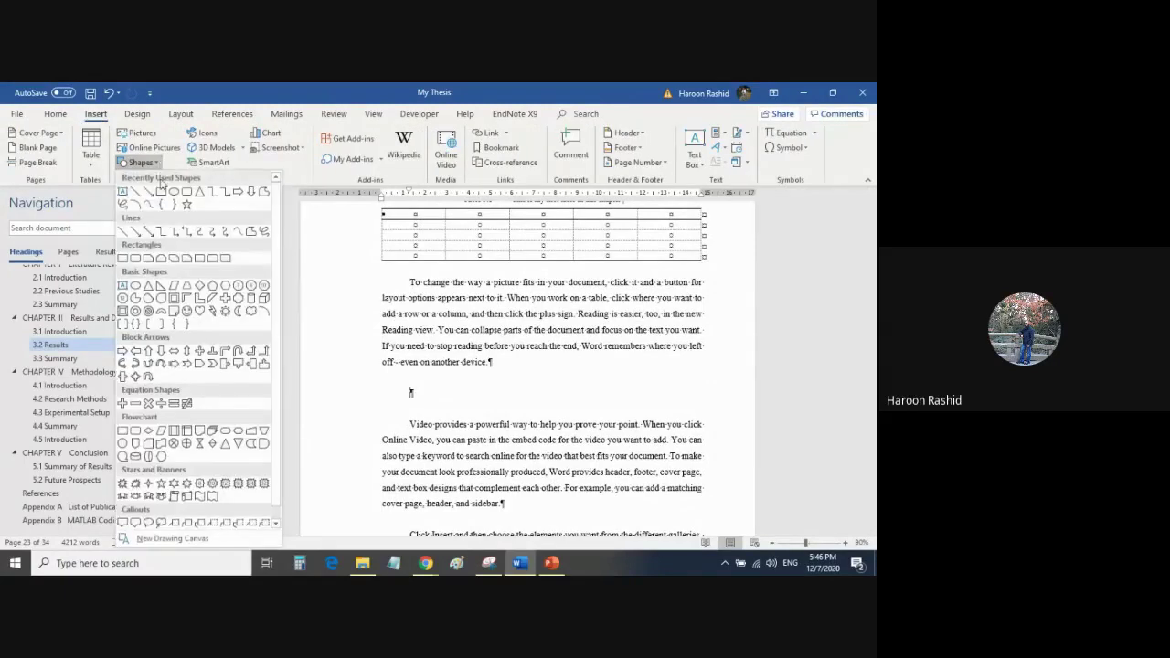
click(164, 544)
scroll(576, 457, down, 1)
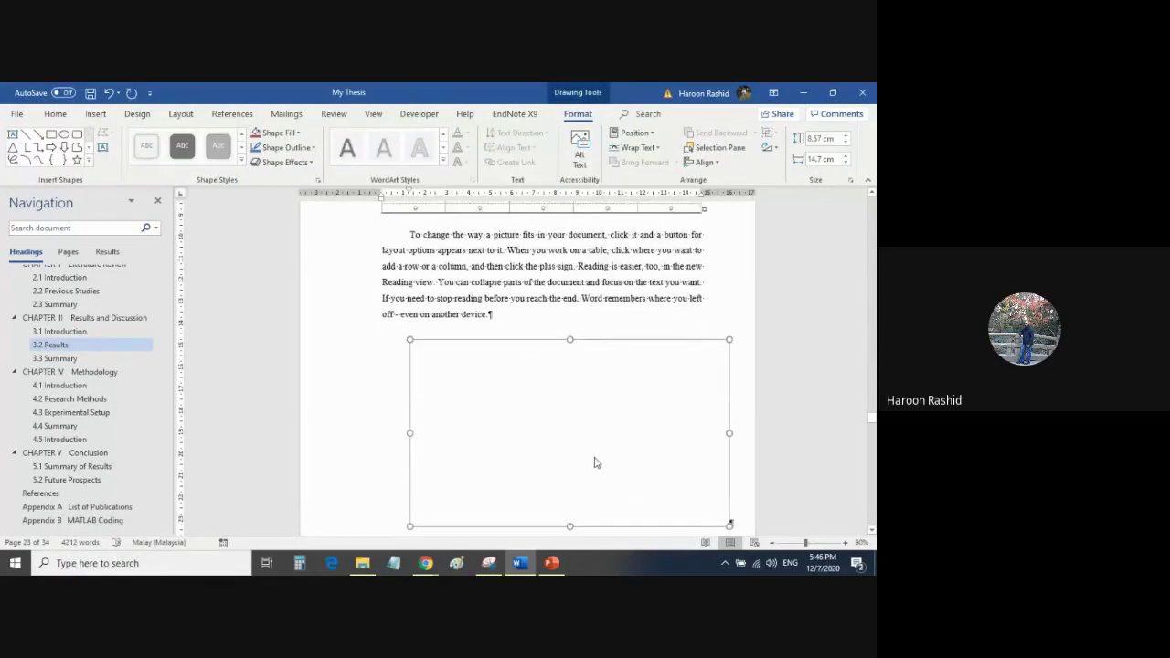
scroll(594, 463, down, 3)
scroll(594, 463, up, 1)
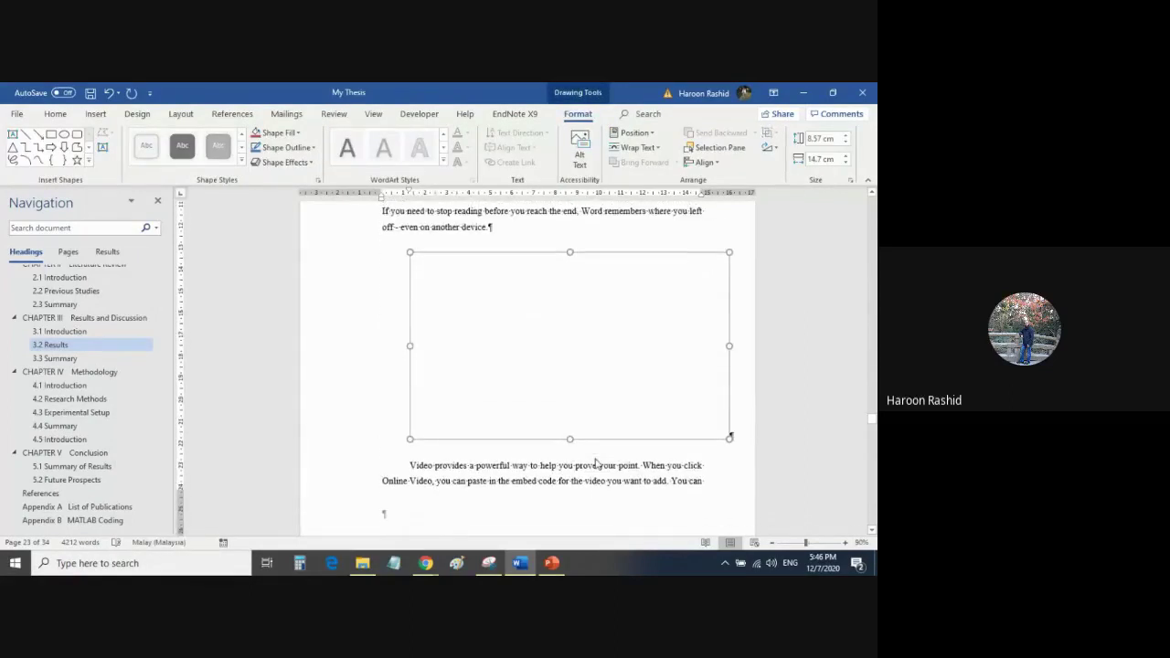
scroll(596, 462, up, 1)
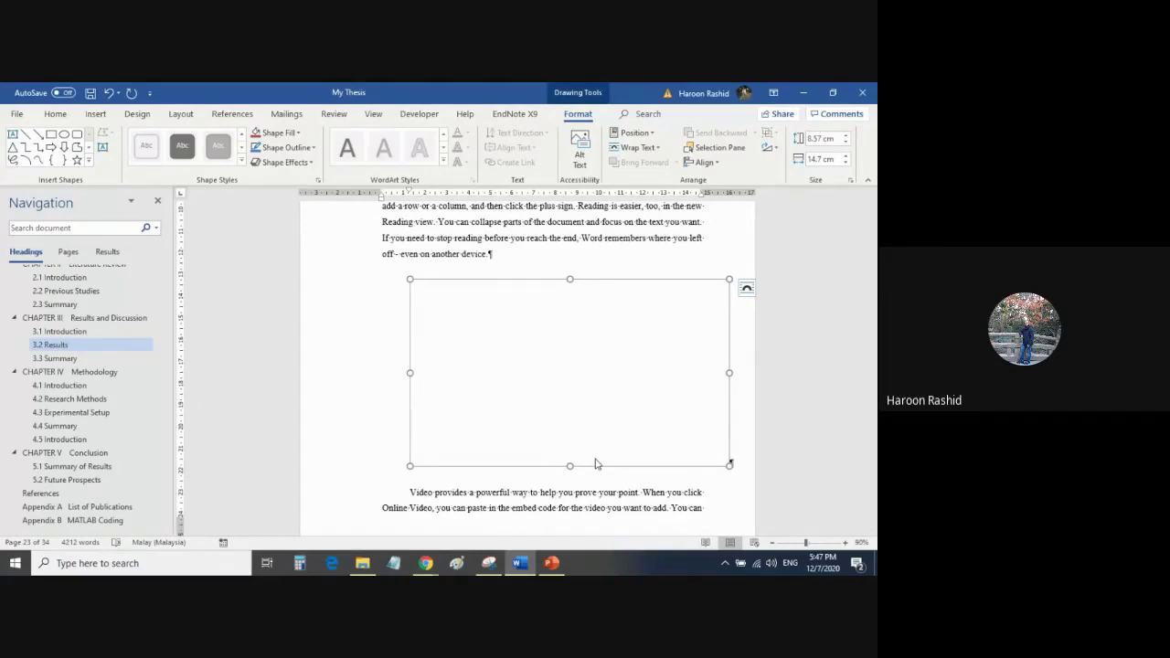
click(95, 113)
Step: Draw a rectangle in the upper left of the drawing canvas
click(137, 162)
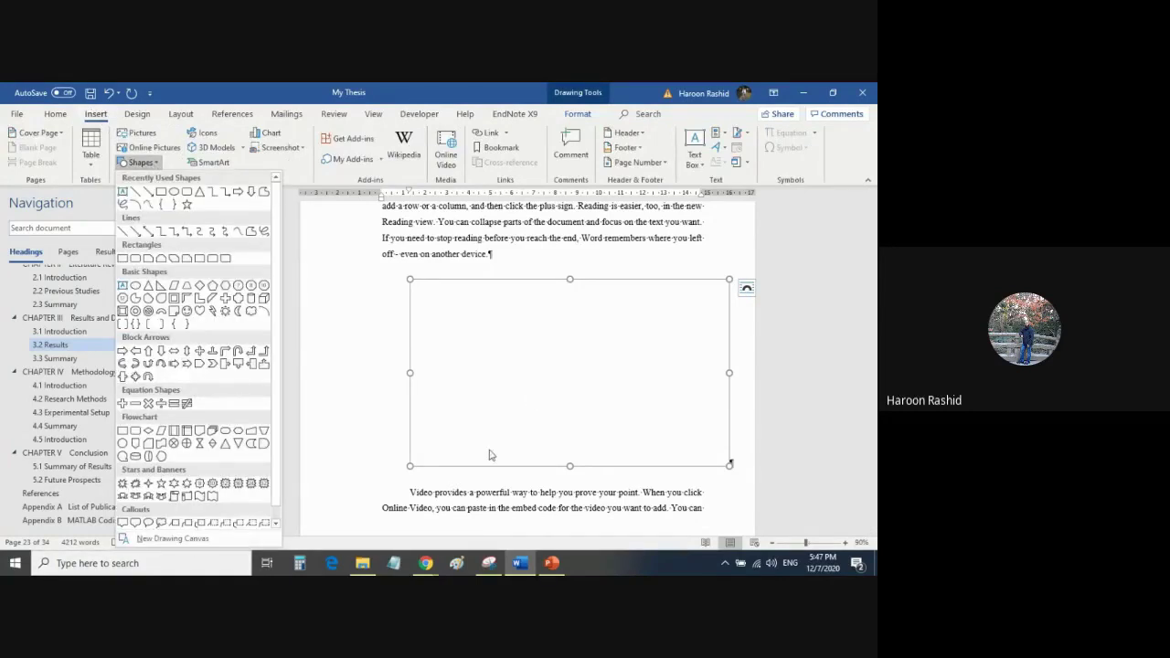
click(530, 400)
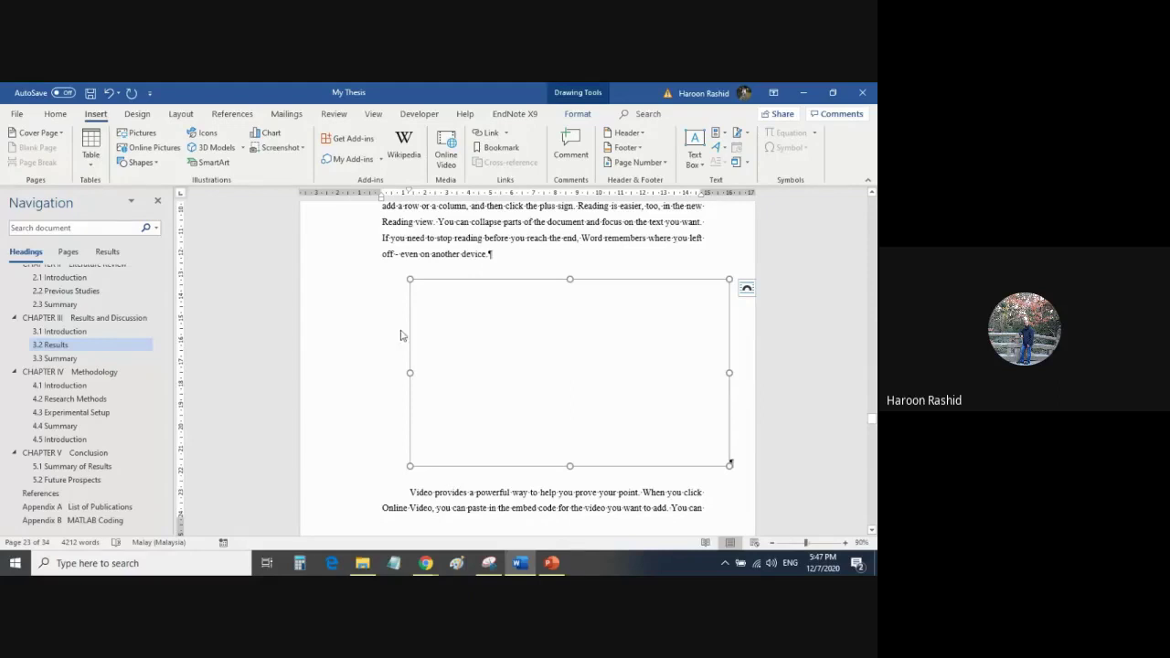
click(135, 117)
click(97, 114)
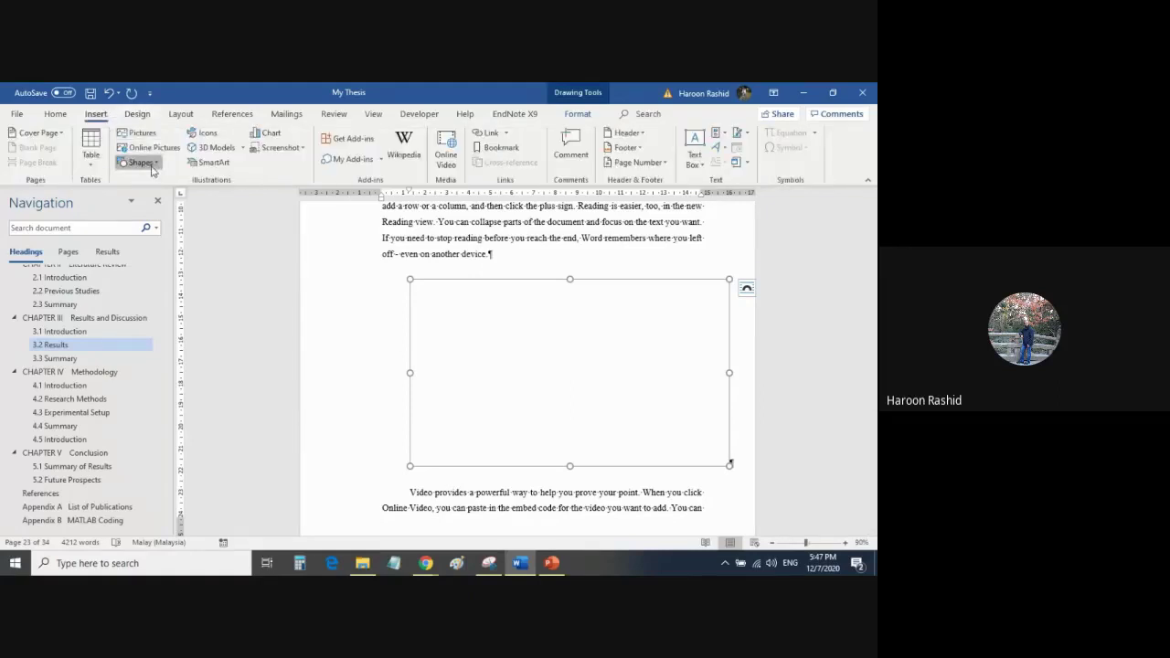
click(144, 163)
click(161, 194)
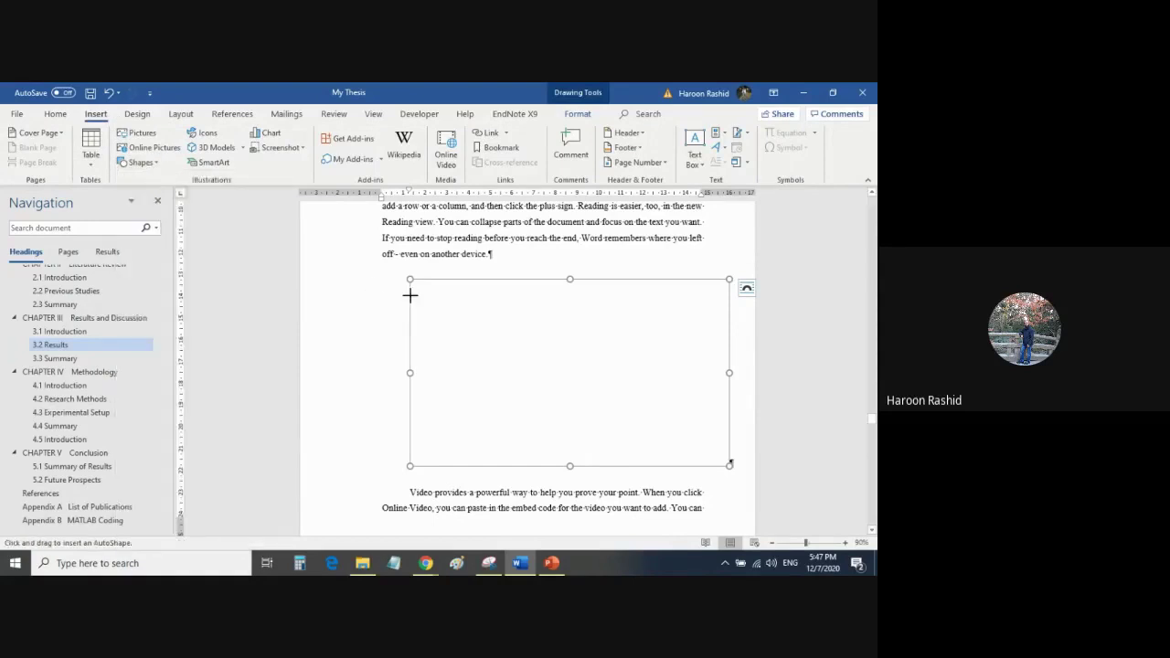
drag(433, 296, 585, 363)
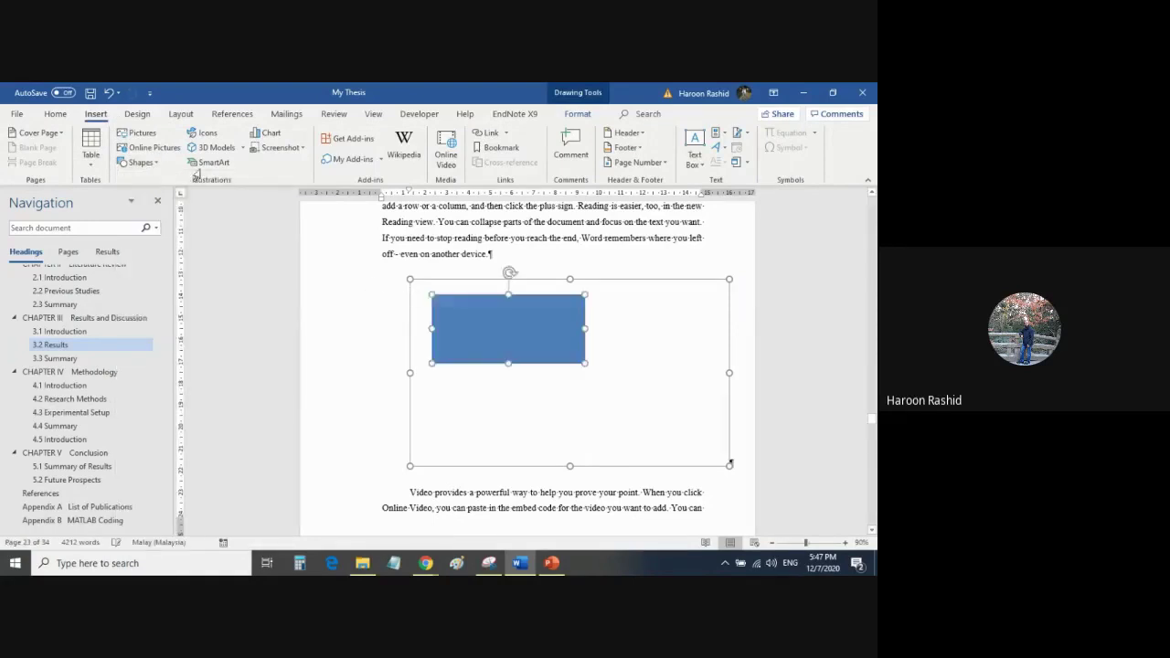
Step: Draw a right triangle below the rectangle and join them with a connector line
click(96, 113)
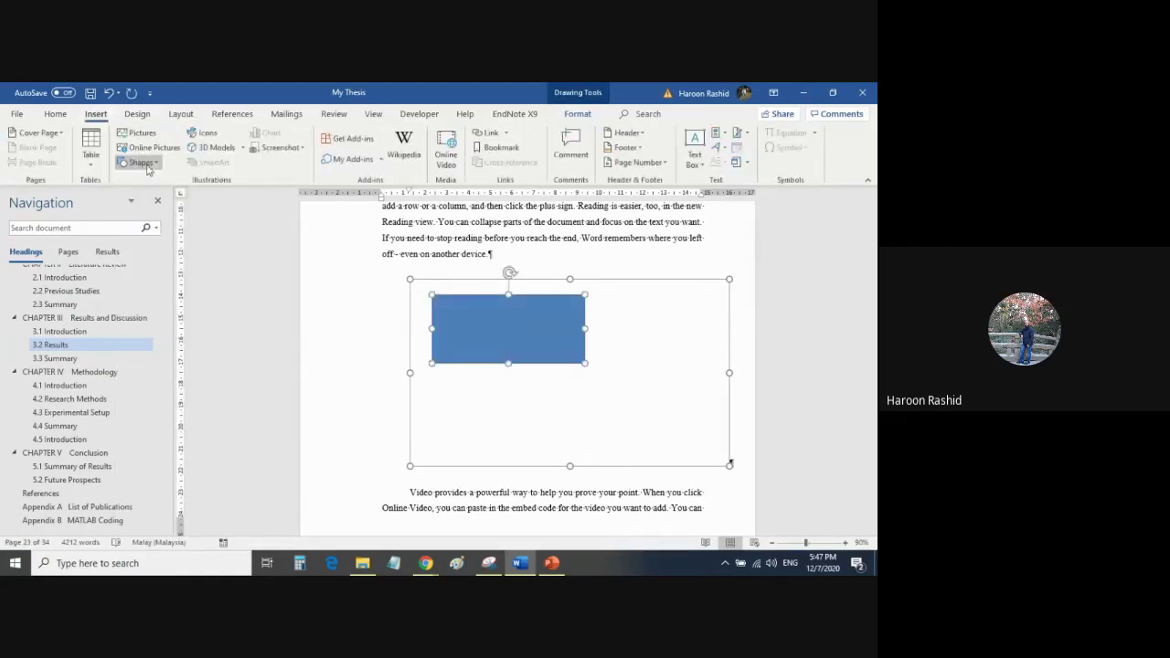
click(163, 290)
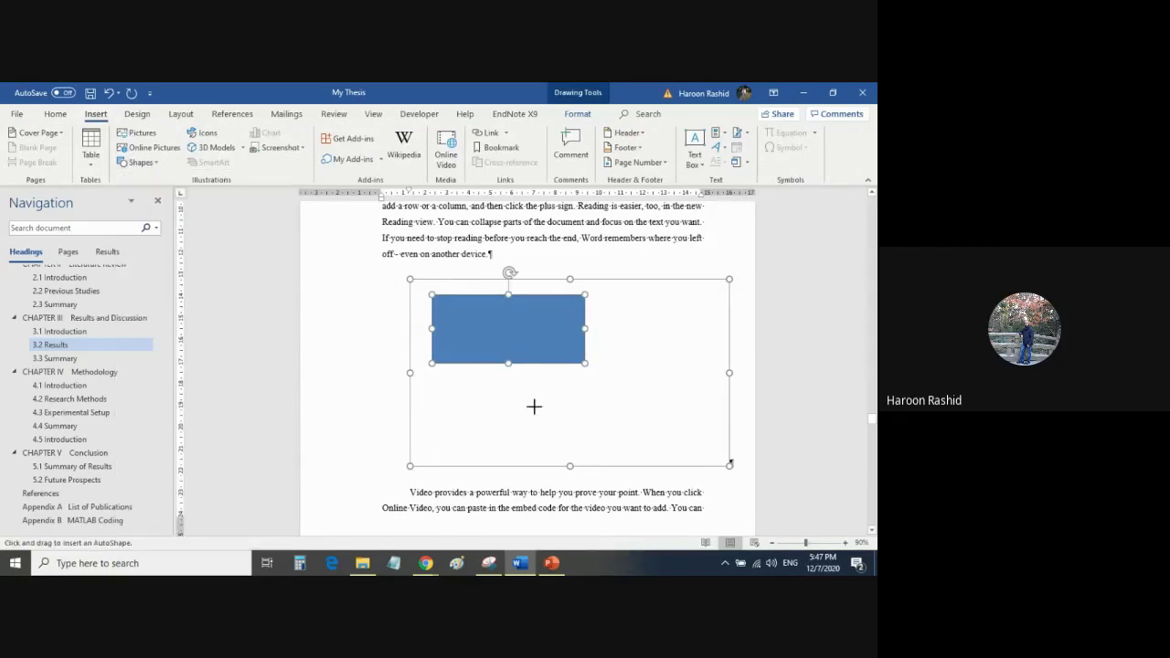
drag(522, 399, 654, 460)
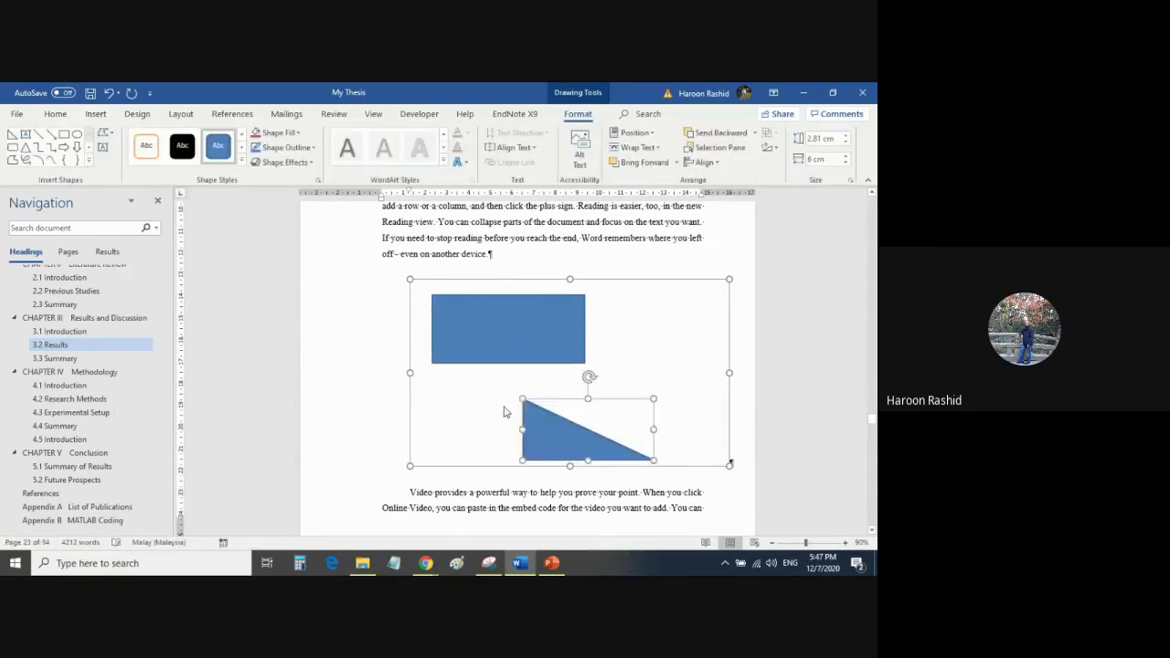
click(51, 133)
drag(586, 327, 589, 432)
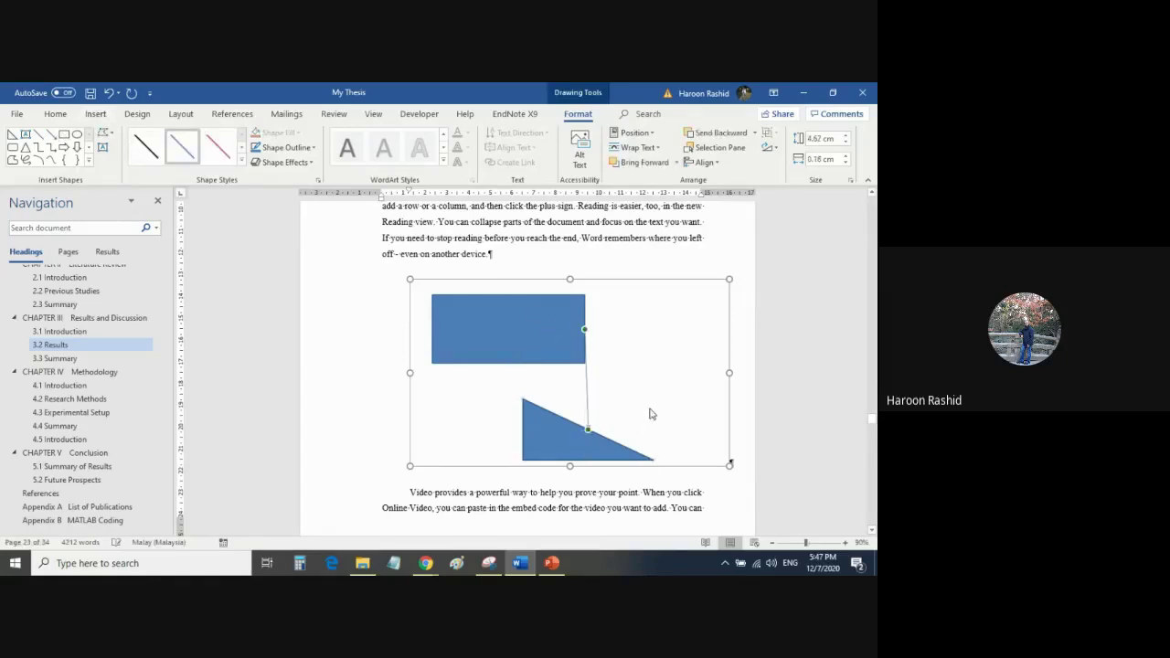
Step: Move the triangle up-right then nudge it back left and down, and shift the rectangle left
click(631, 239)
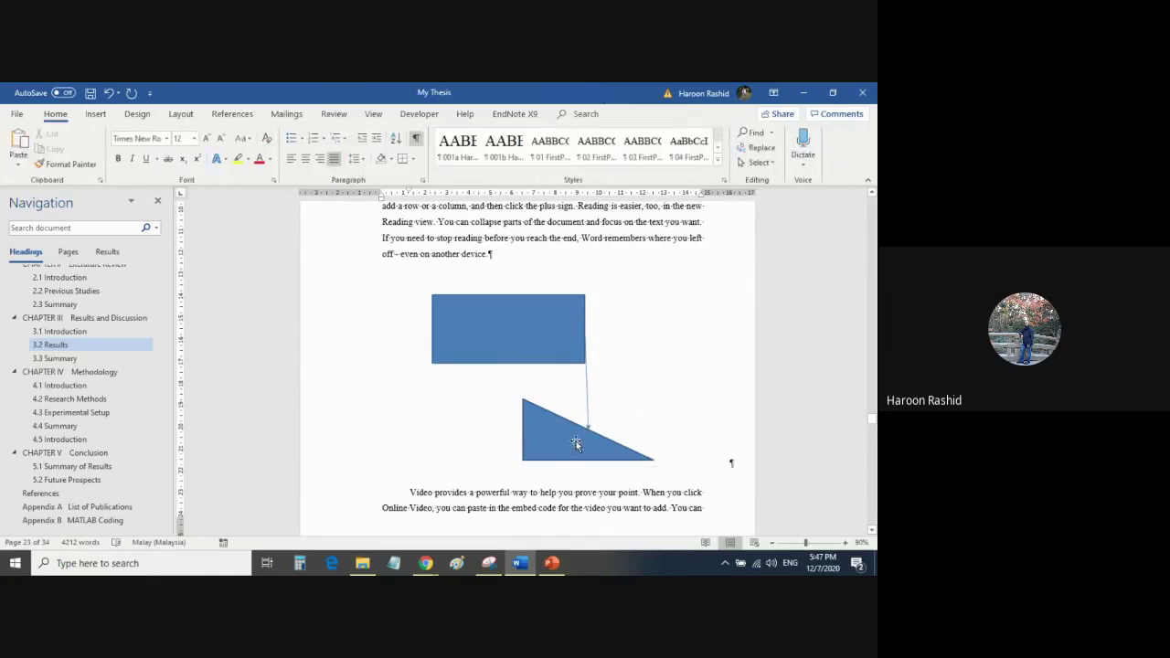
drag(562, 444, 648, 417)
drag(498, 337, 476, 338)
drag(629, 403, 597, 413)
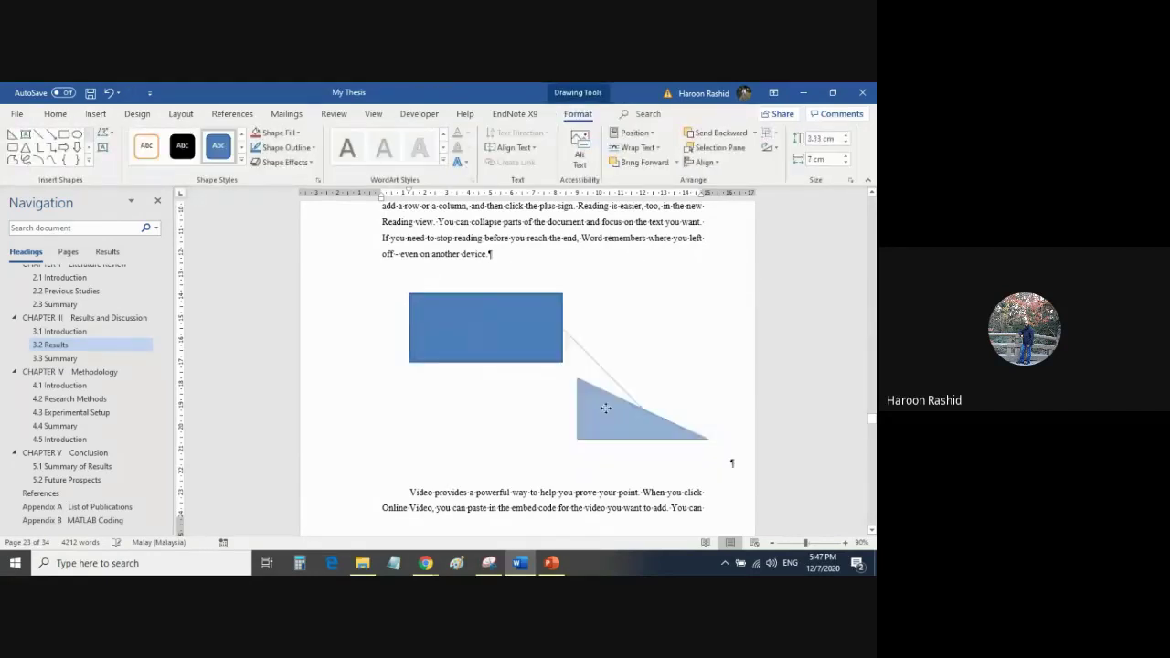
click(548, 255)
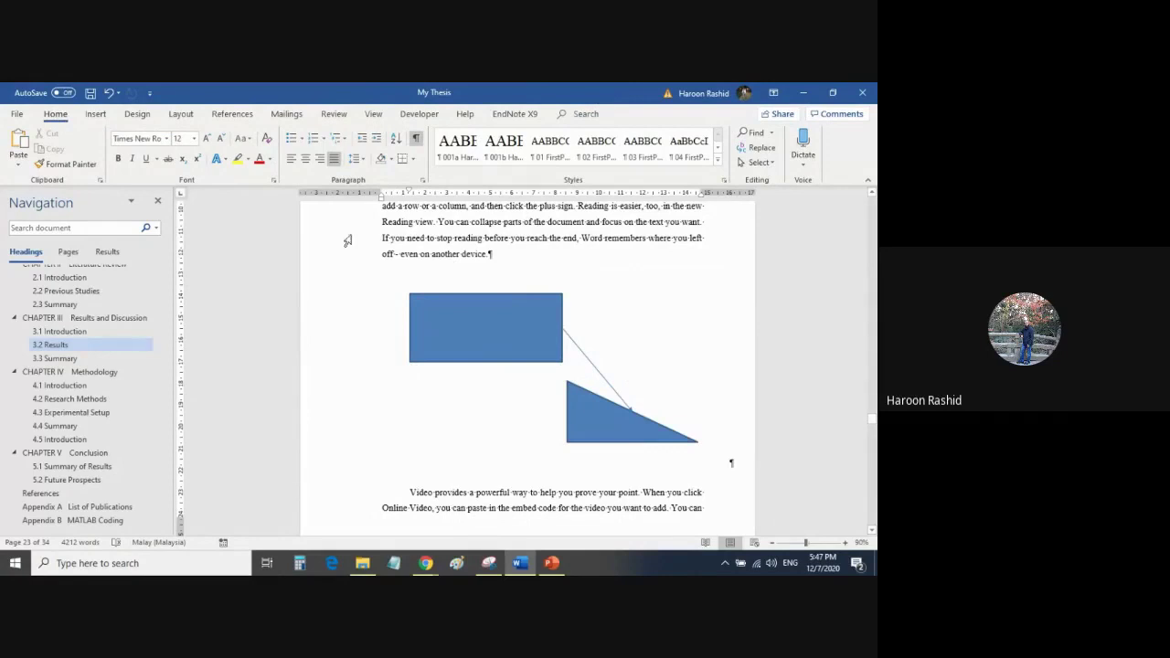
click(489, 285)
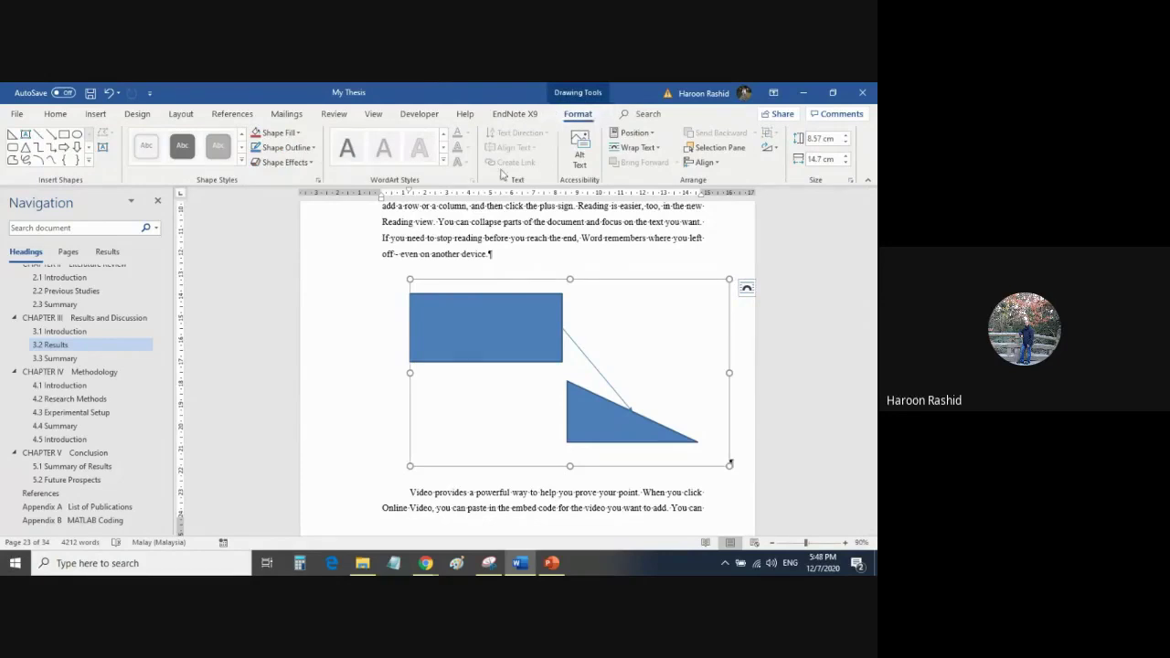
Step: Apply a Shape Outline colour to the selected drawing canvas
click(307, 152)
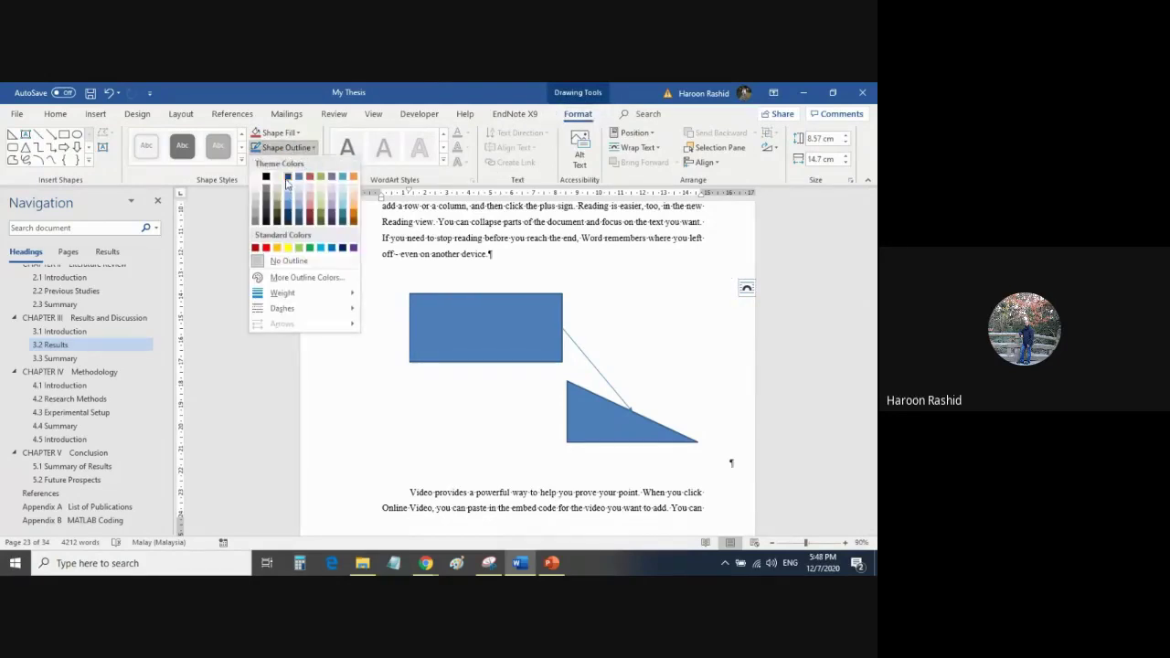
click(311, 178)
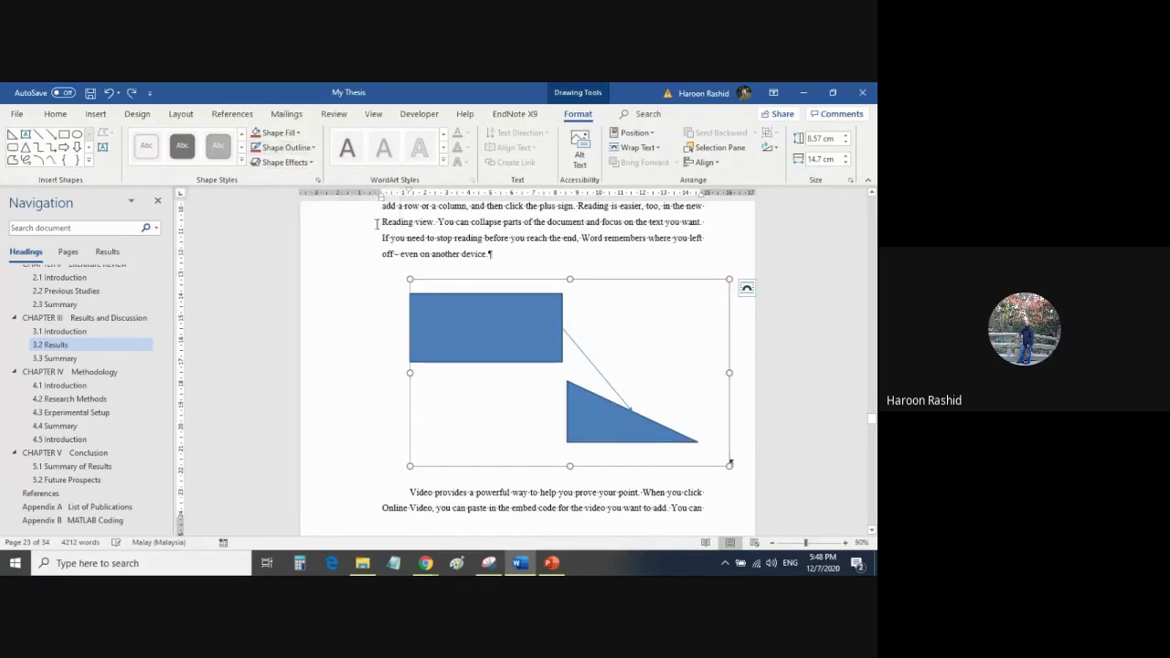
click(549, 301)
click(591, 293)
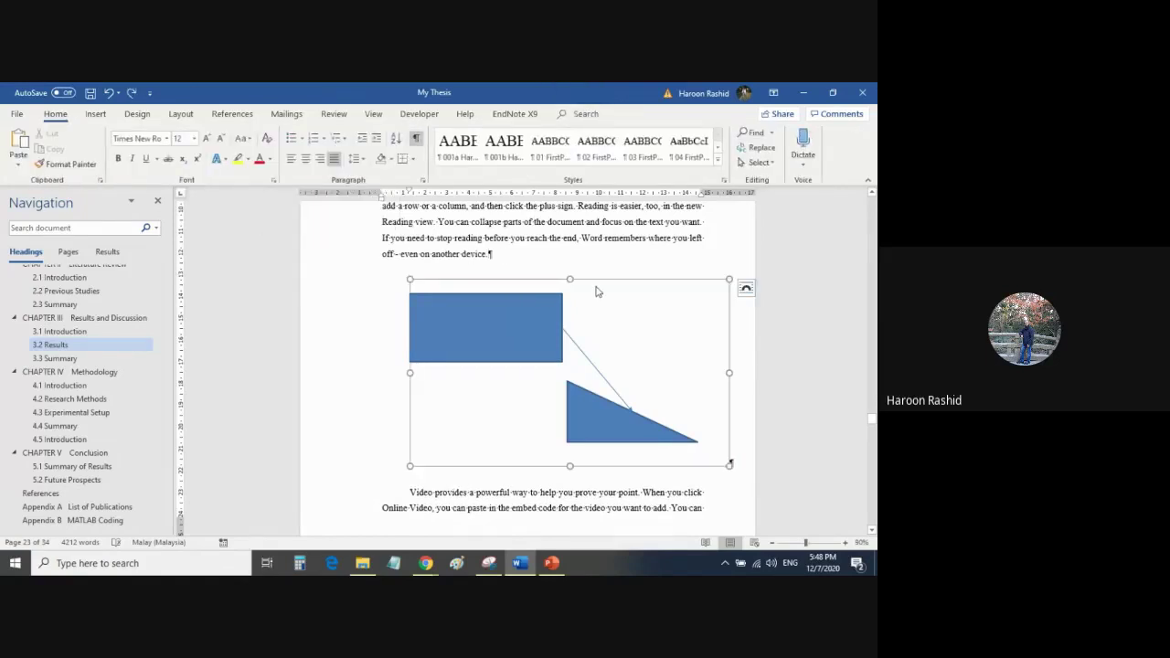
click(517, 261)
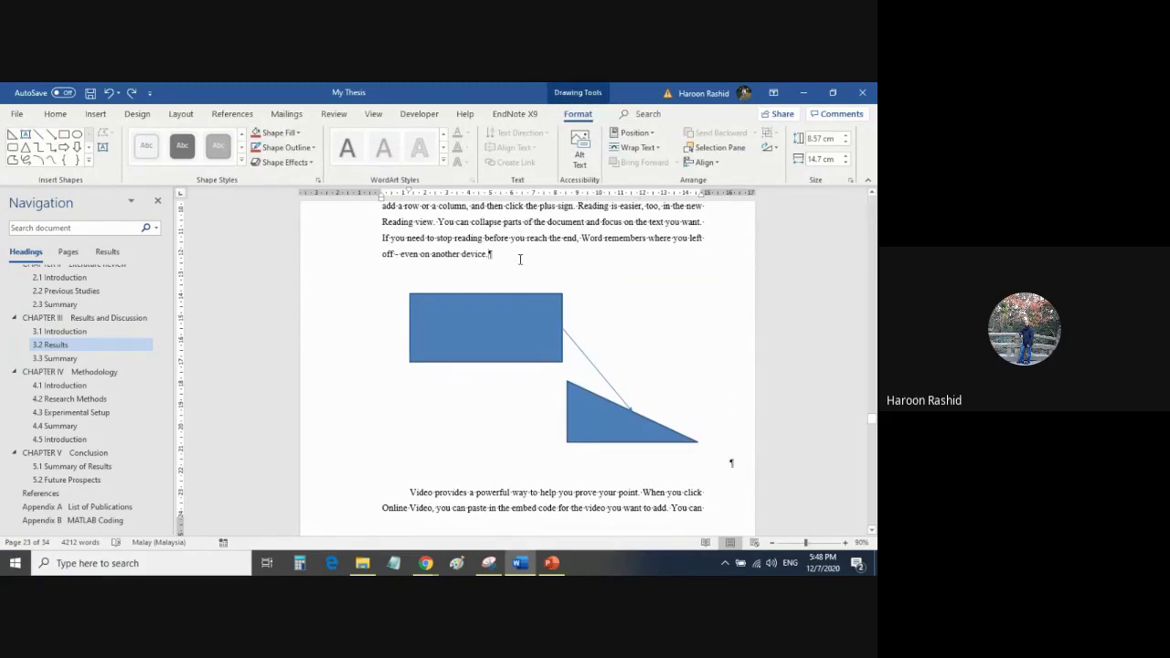
Step: Shift the rectangle right, make the canvas narrower and taller, and drop the triangle to the bottom
click(547, 319)
drag(501, 316, 544, 316)
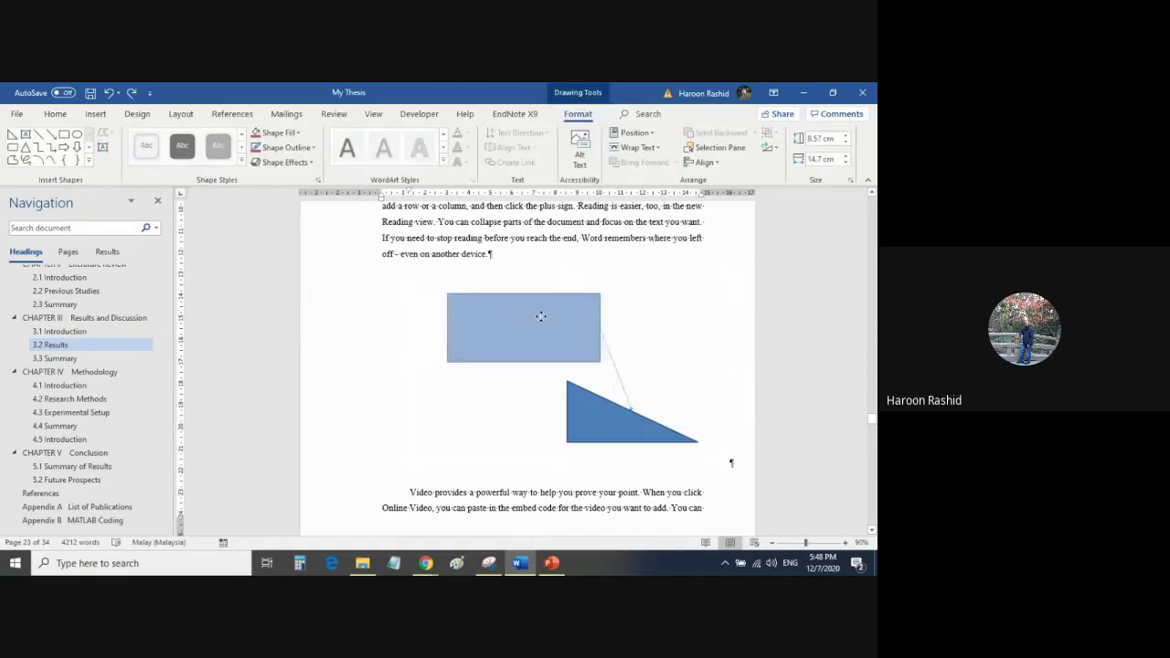
click(515, 395)
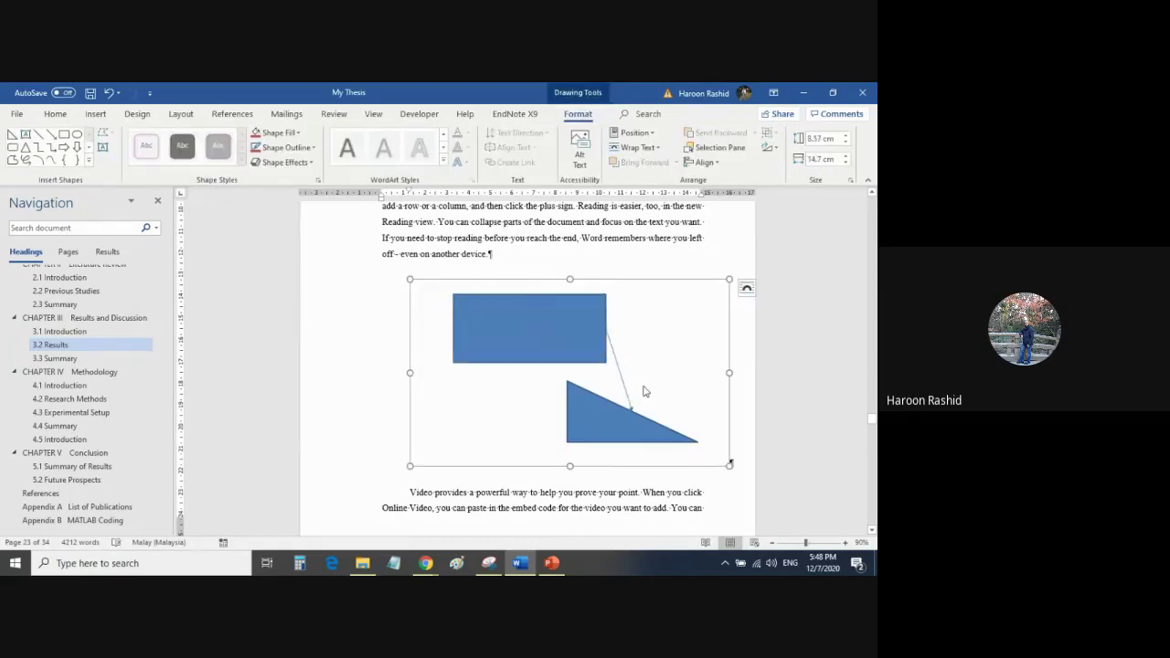
drag(732, 375, 648, 387)
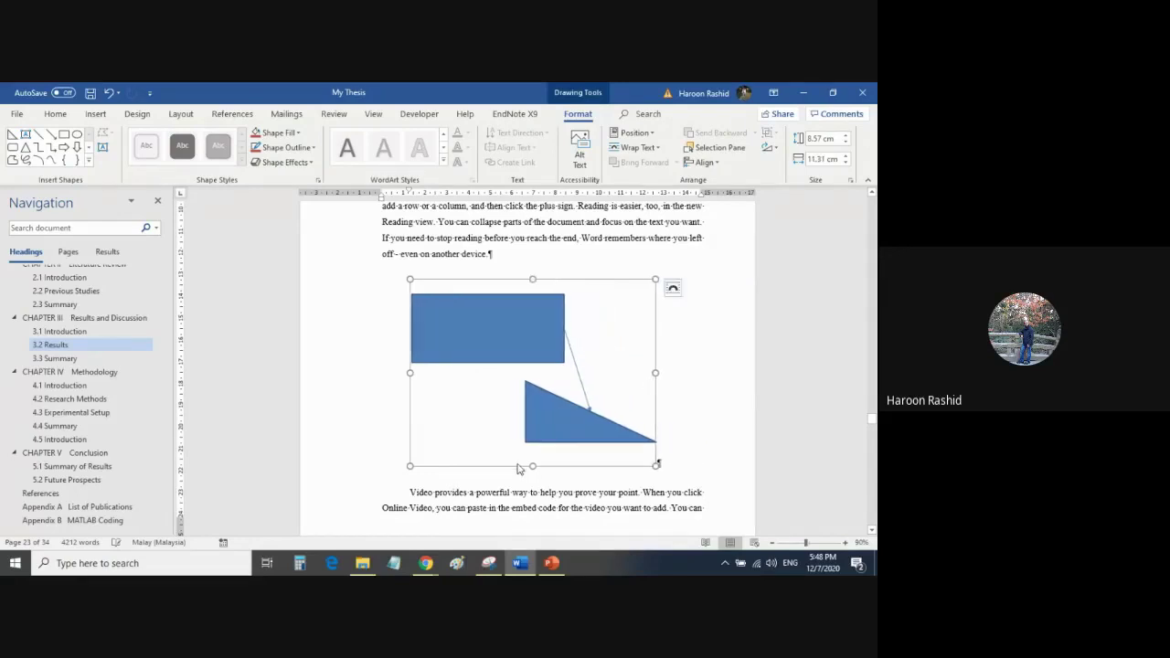
drag(533, 467, 536, 517)
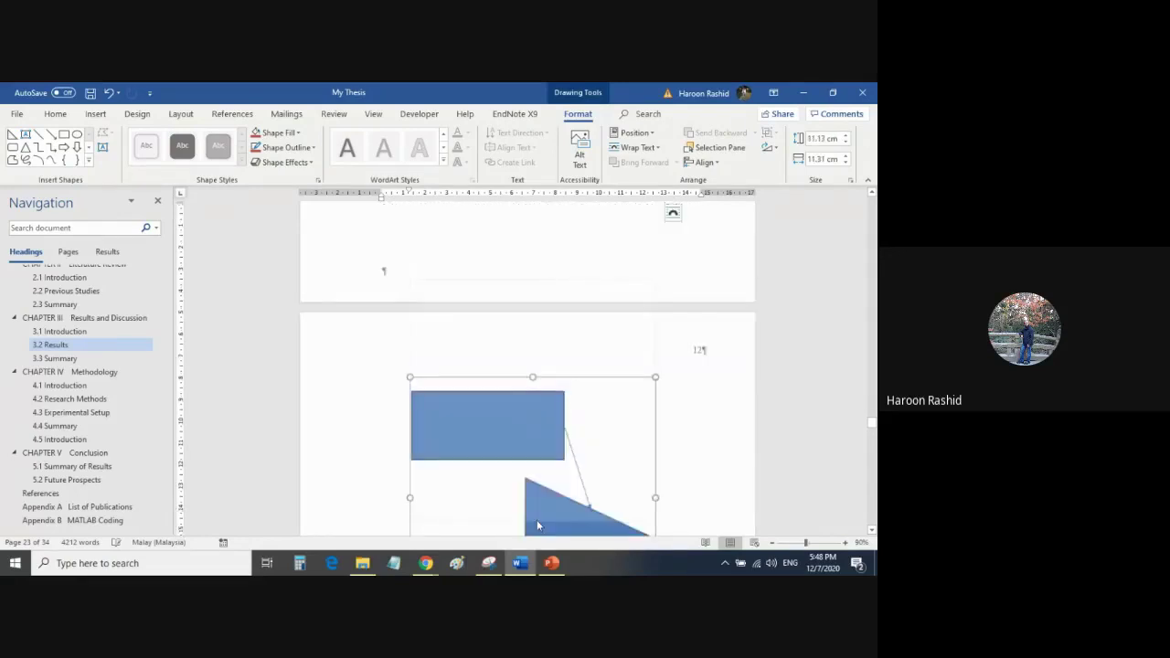
mouse_move(546, 340)
mouse_down()
mouse_move(518, 396)
mouse_move(546, 413)
mouse_up()
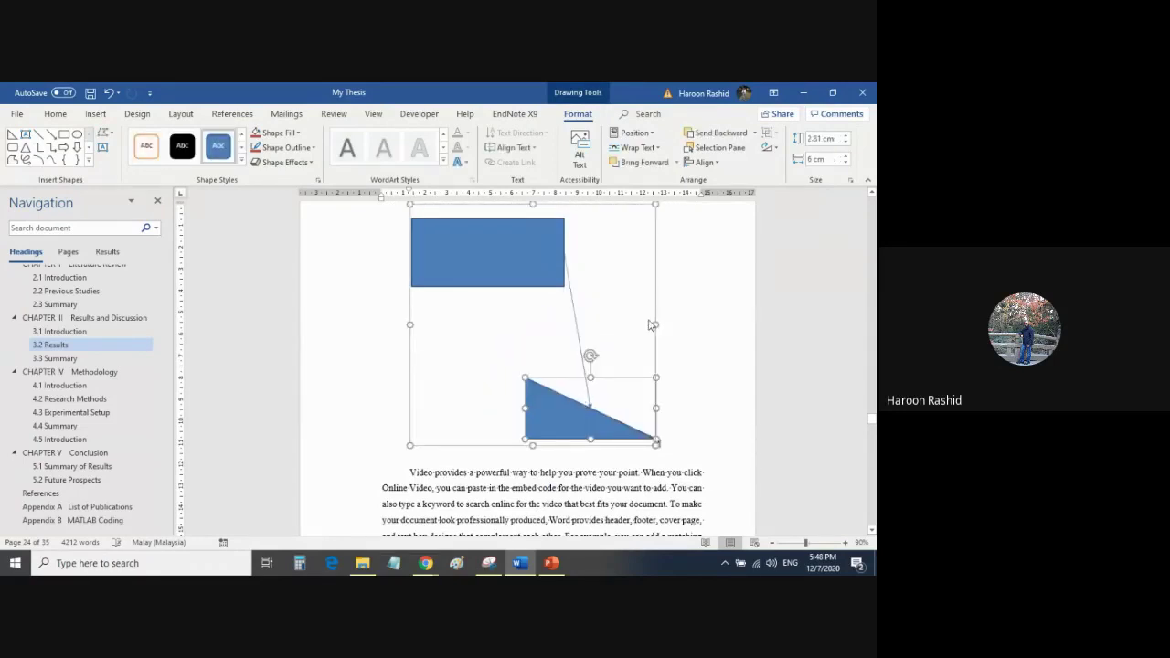
Step: Widen the canvas again on both its right and left sides
drag(657, 326, 702, 324)
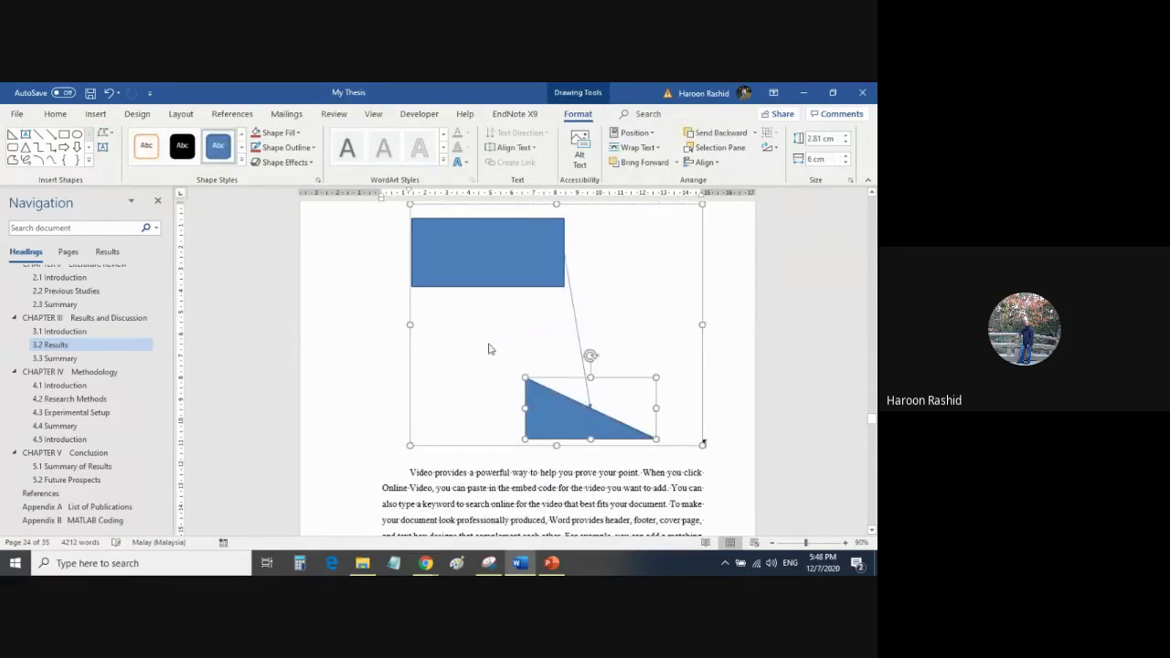
drag(408, 324, 393, 327)
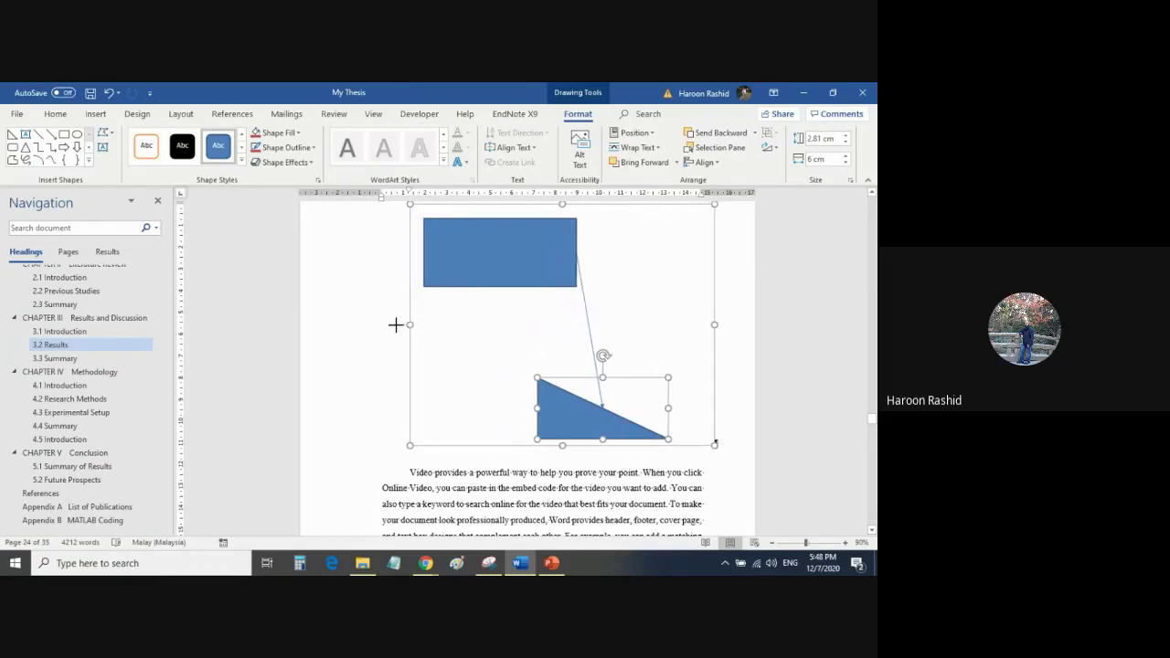
click(514, 402)
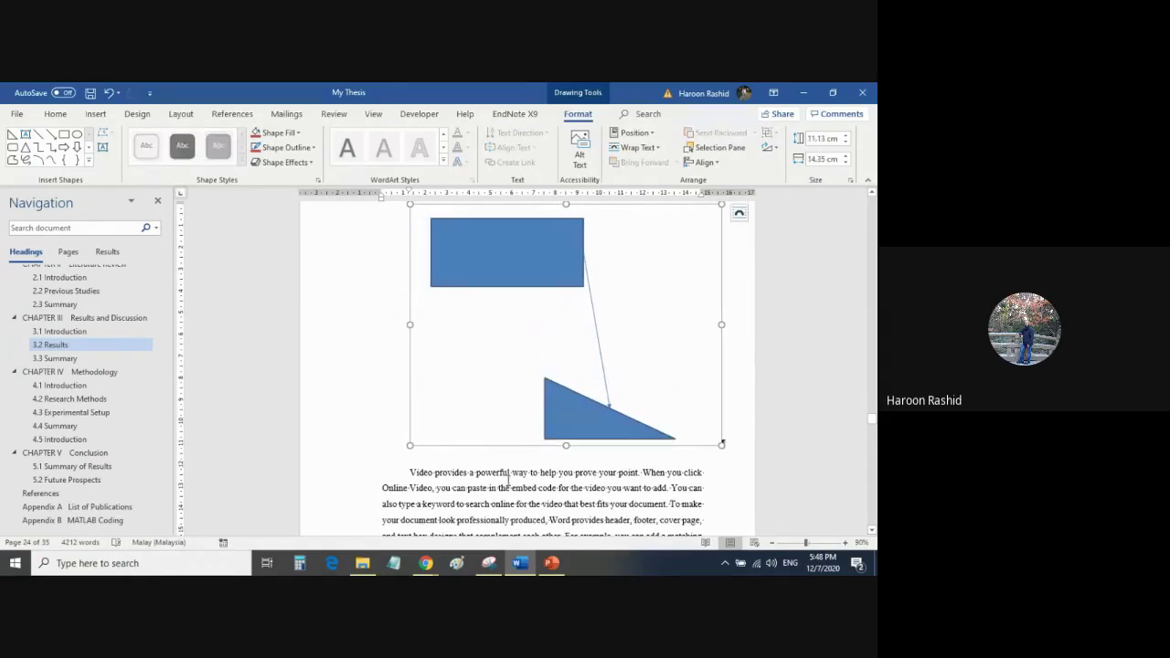